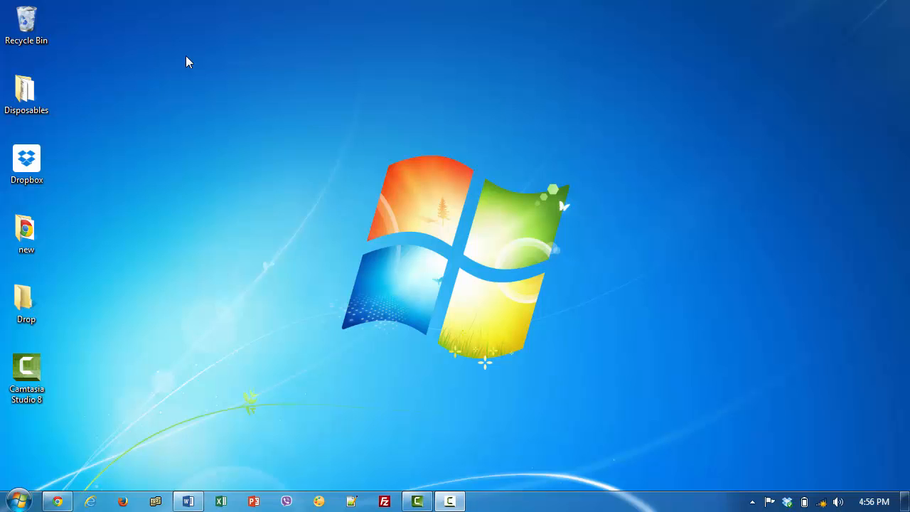
Create a new desktop folder named 'Shared' and drag it beside the Recycle Bin
right_click(186, 57)
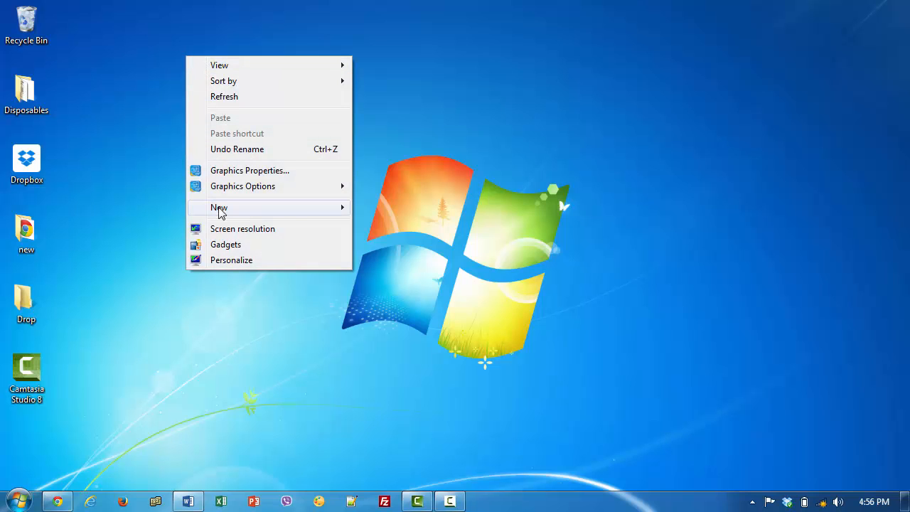
mouse_move(221, 212)
click(410, 207)
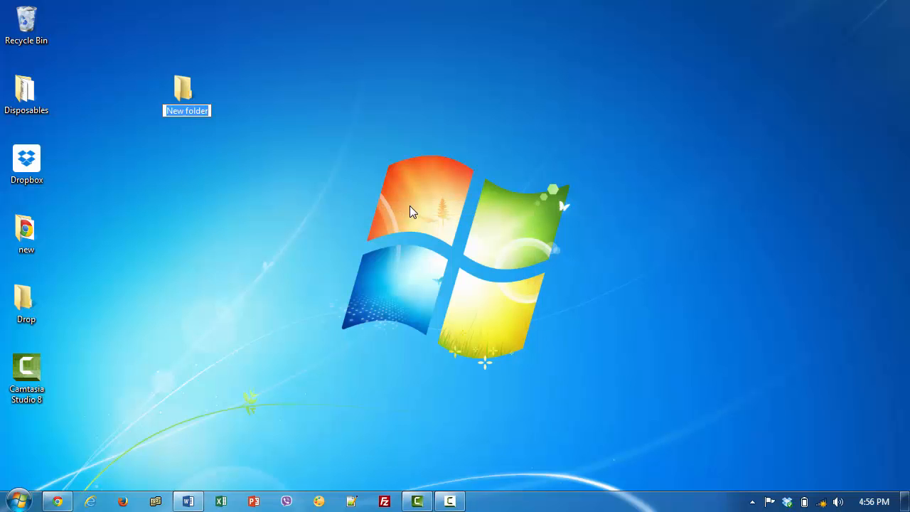
text(Shared)
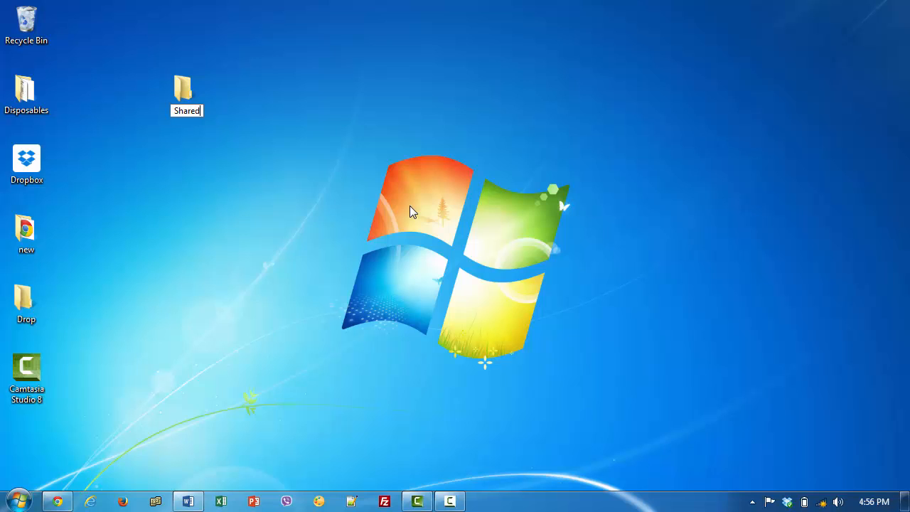
key(Return)
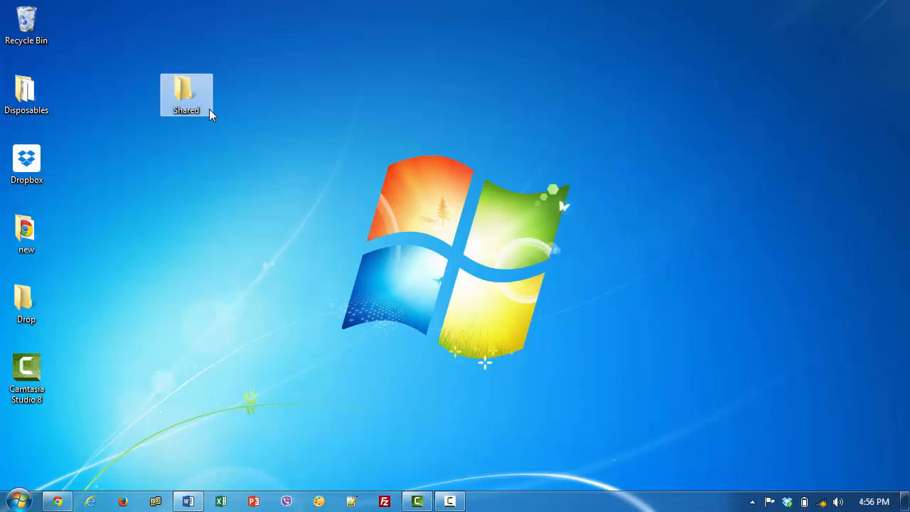
drag(208, 110, 104, 43)
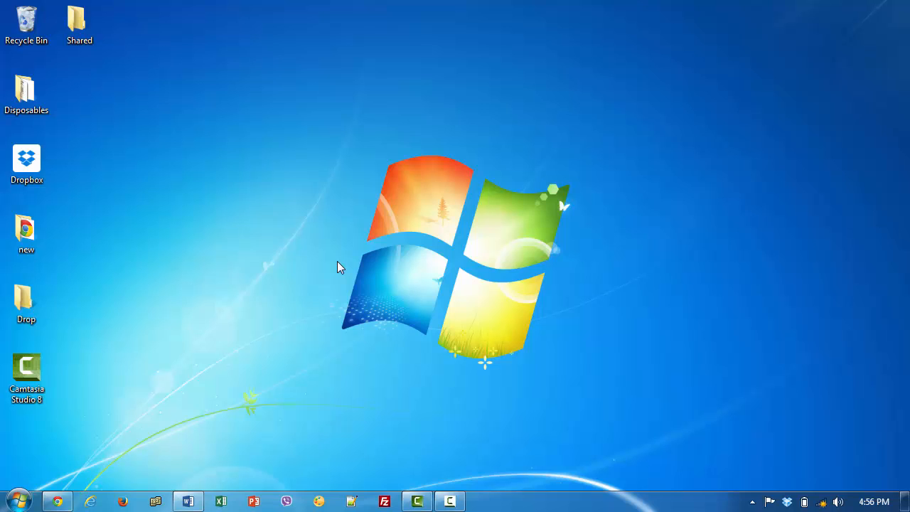
Open Network and Sharing Center via 'network and s' search and connect to Trojan-Virus wireless
click(19, 498)
text(network and )
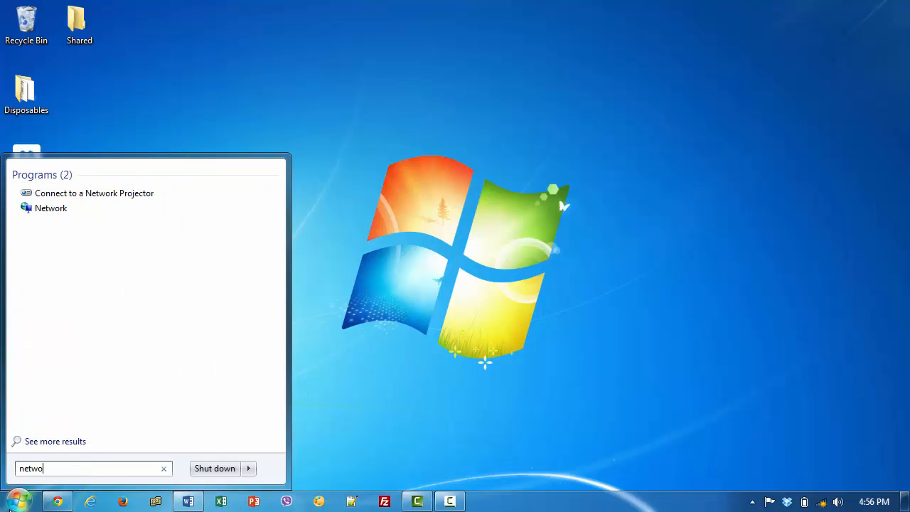
text(s)
key(Return)
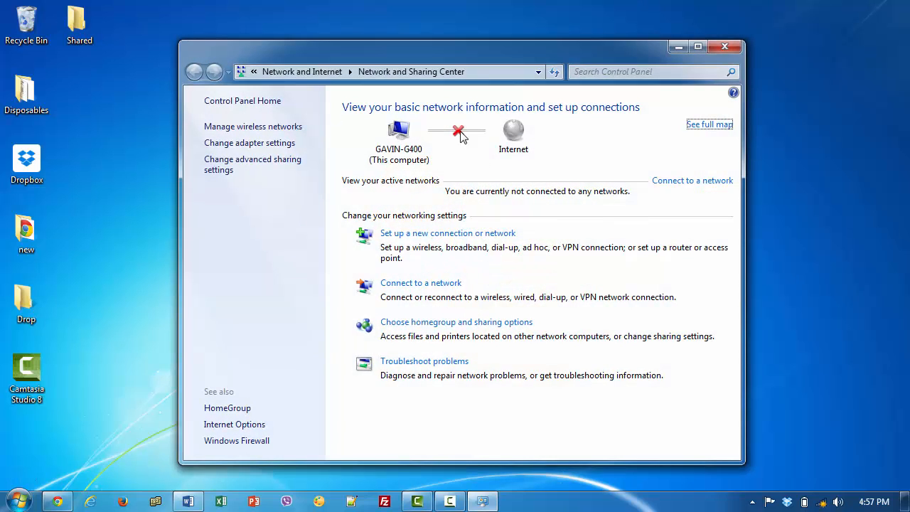
click(822, 501)
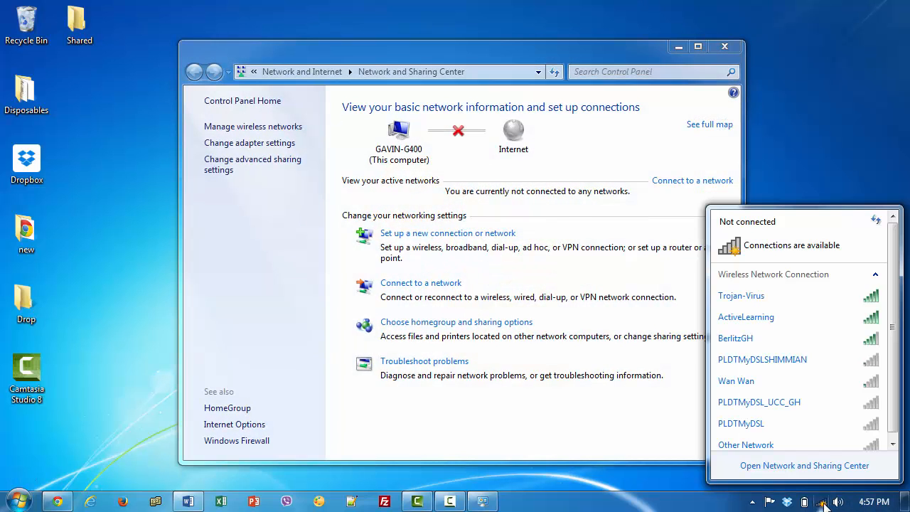
click(810, 295)
click(841, 319)
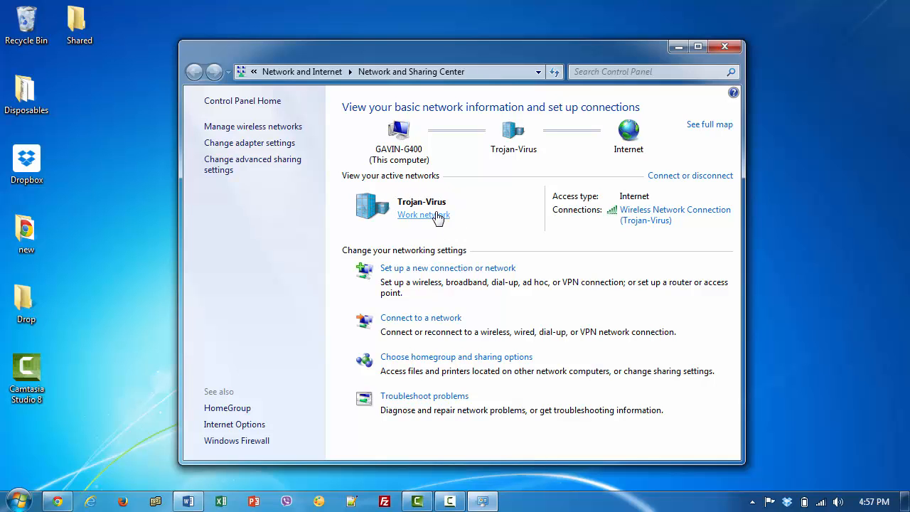
Set the Trojan-Virus network location type to Work network and close the confirmation
click(433, 222)
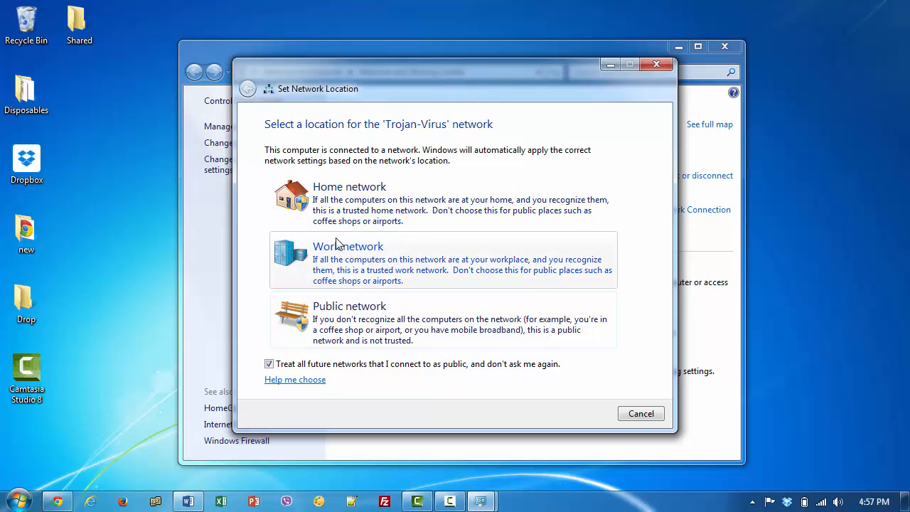
click(388, 252)
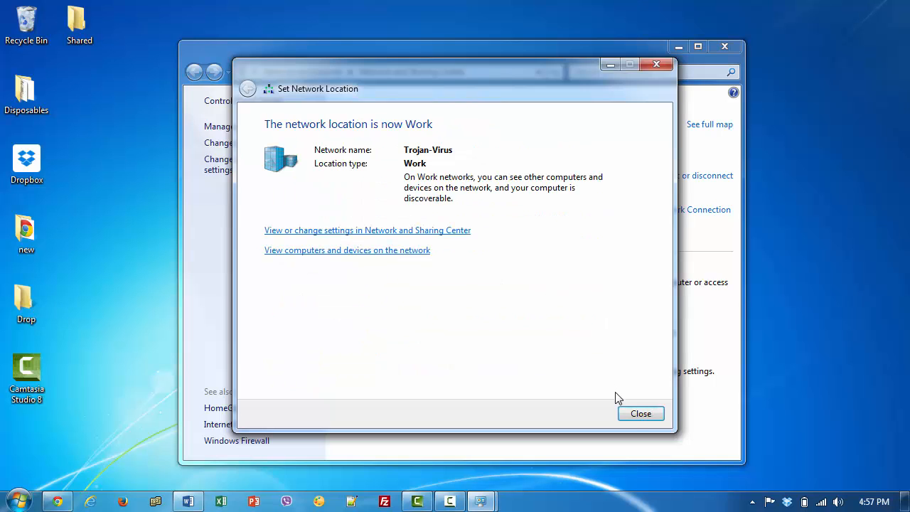
click(639, 414)
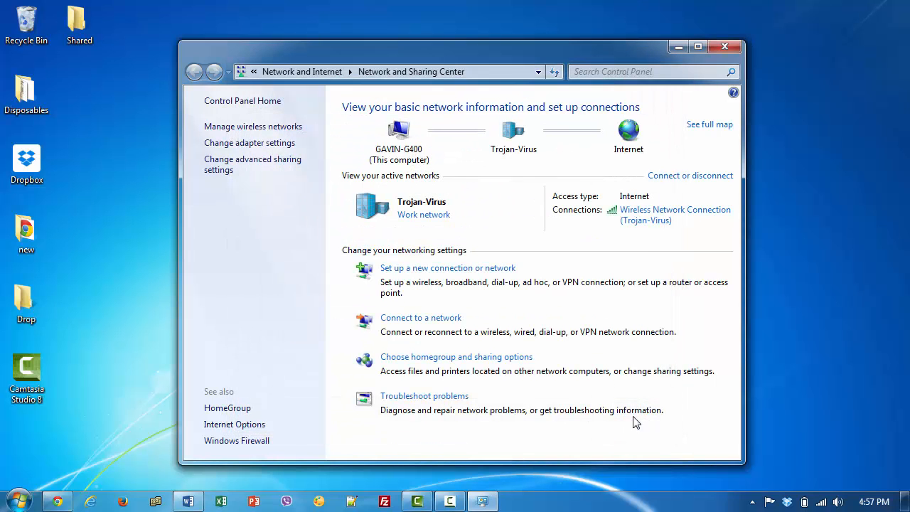
click(271, 168)
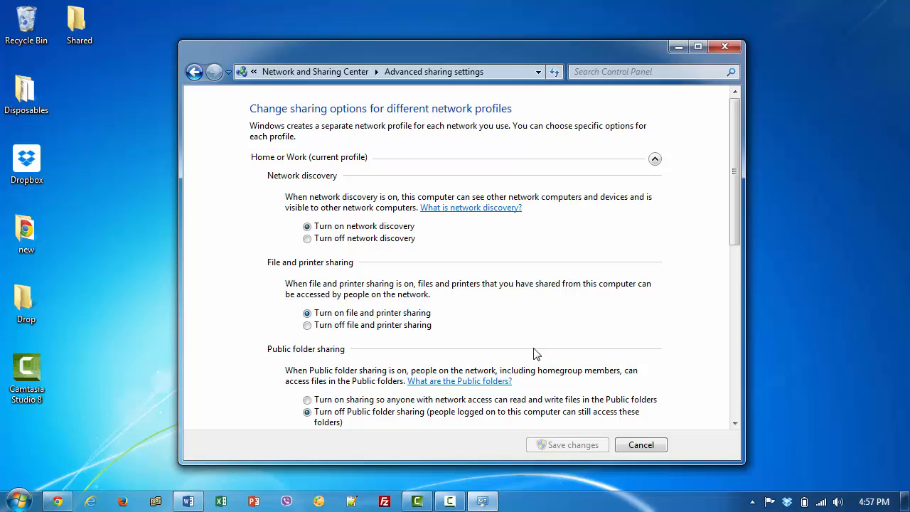
drag(739, 237, 732, 402)
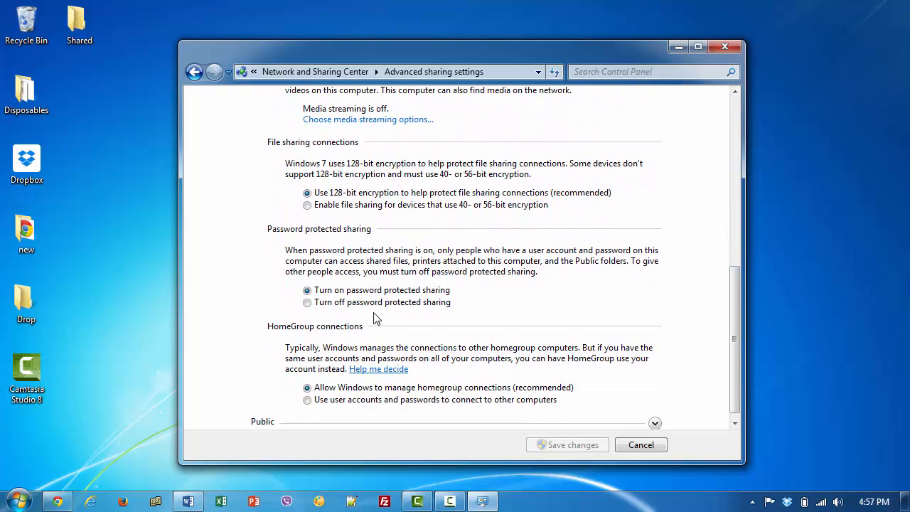
click(307, 302)
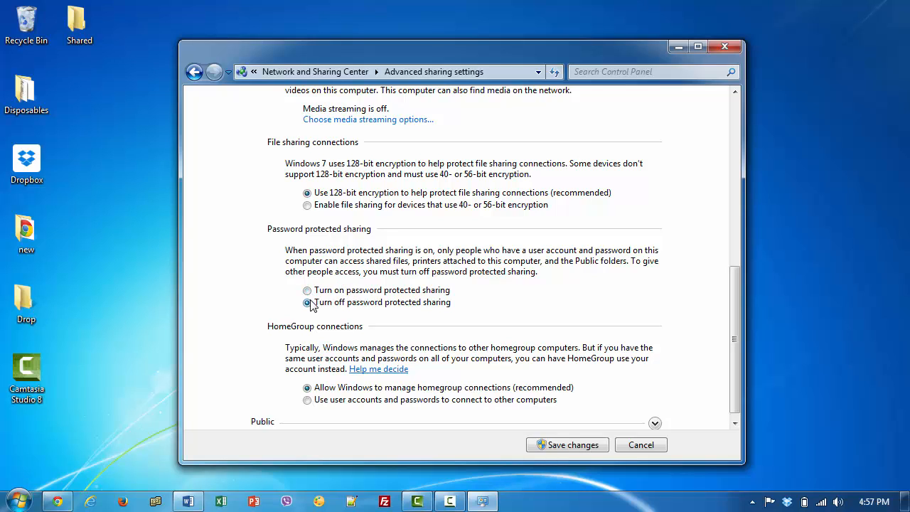
click(307, 290)
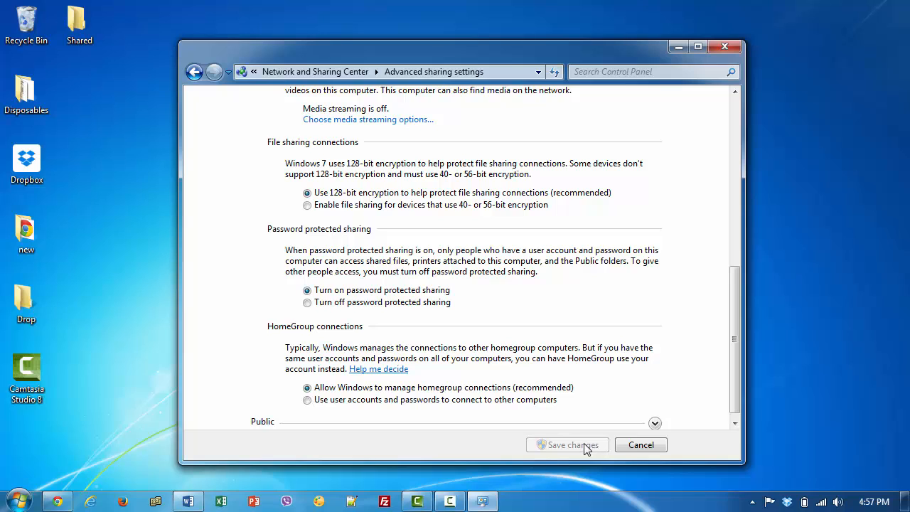
click(640, 445)
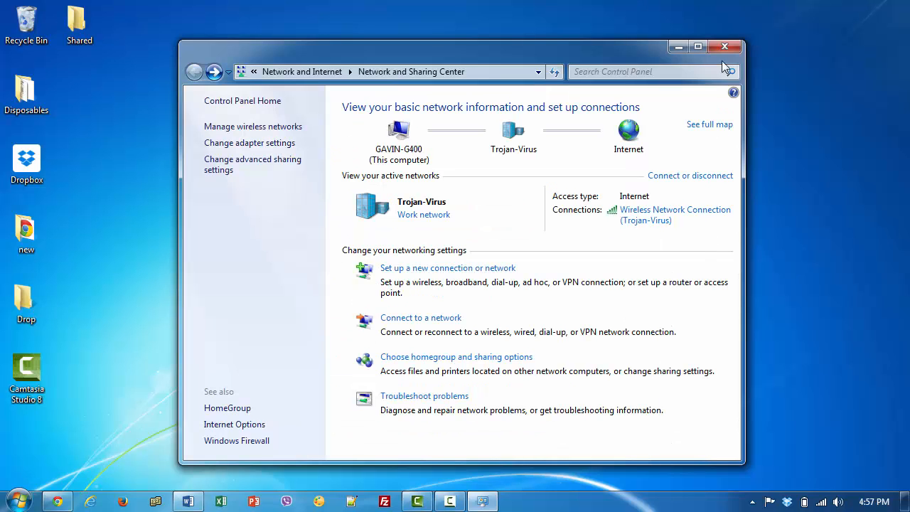
click(725, 51)
Close the Network and Sharing Center window to return to the desktop
click(725, 52)
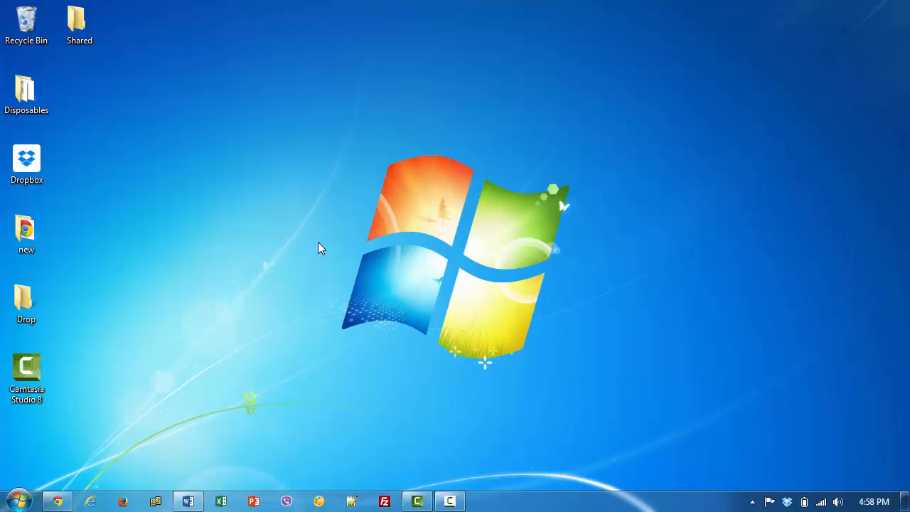
Open the Manage Accounts page using the 'add or' Start search
click(19, 500)
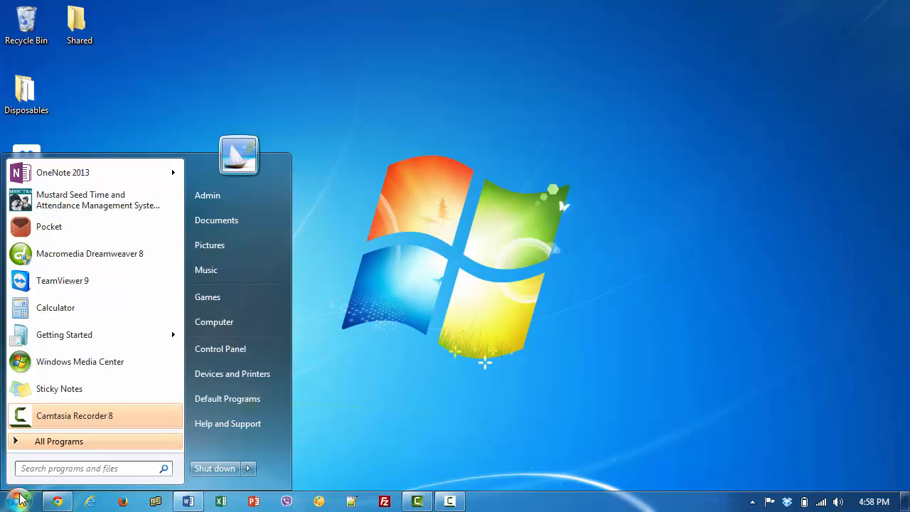
text(add)
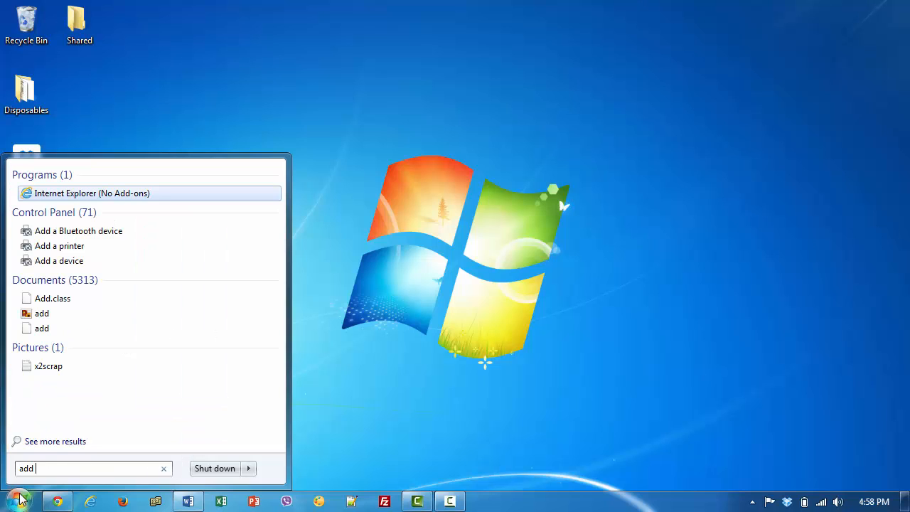
text( or)
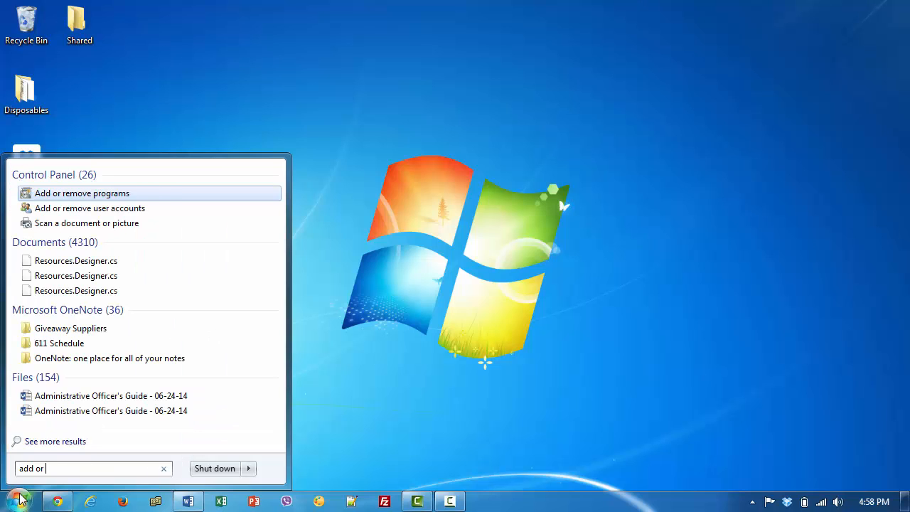
key(Down)
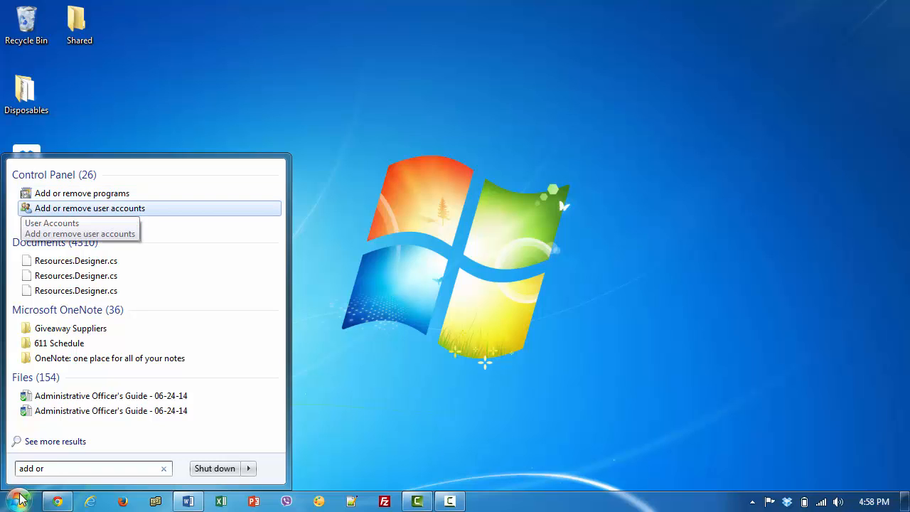
key(Return)
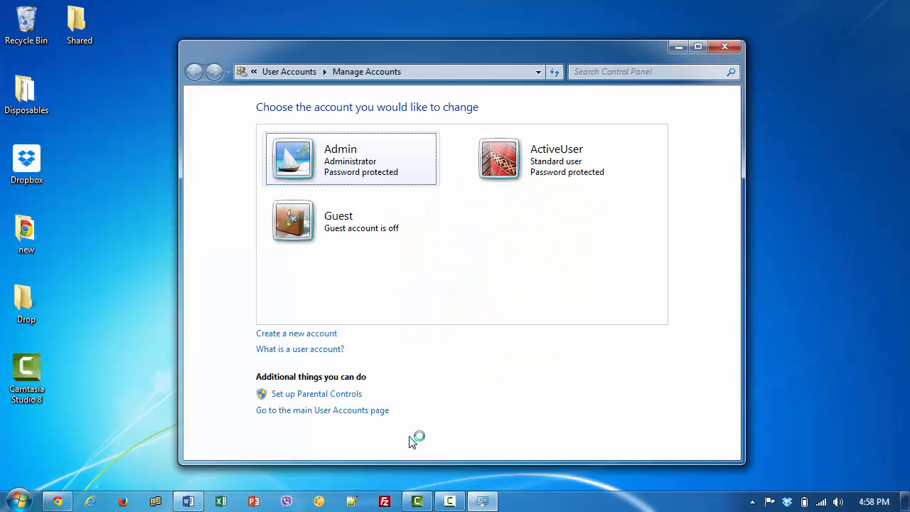
Create a new Standard user account named DemoUser
click(299, 334)
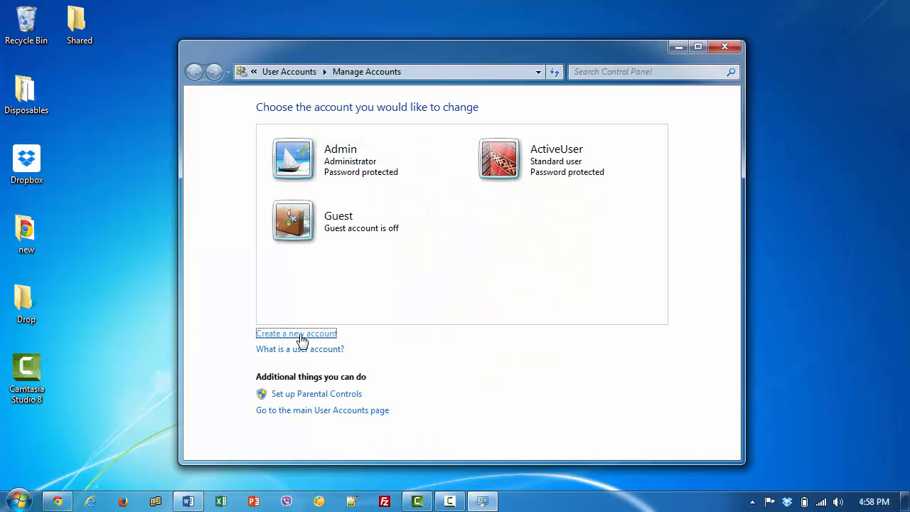
text(emoUser)
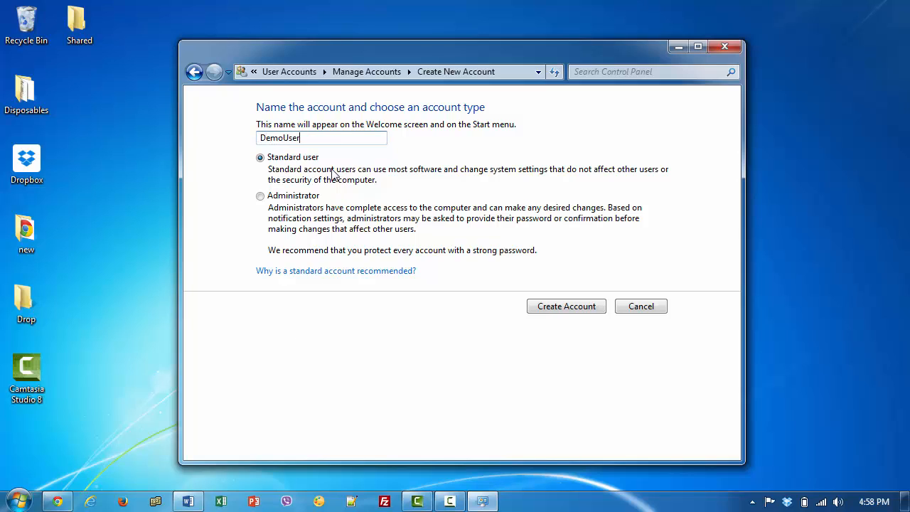
click(542, 304)
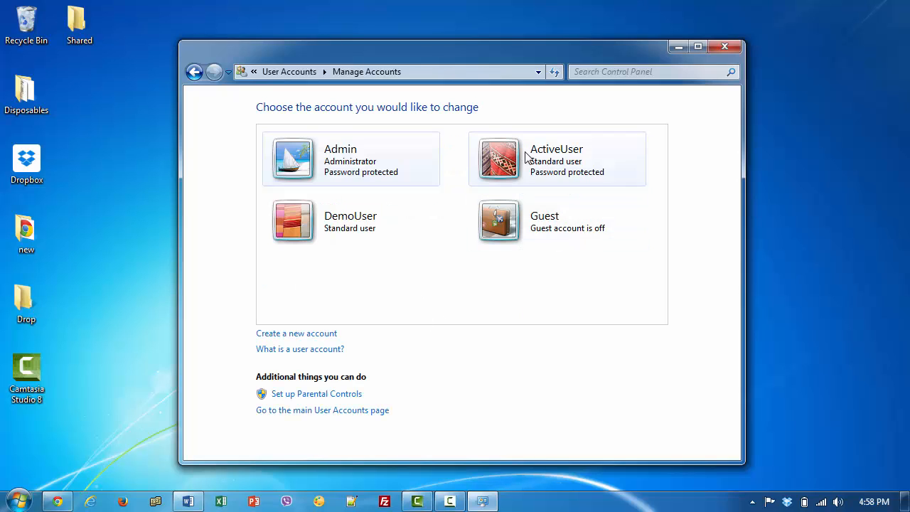
Give DemoUser a password, entering and confirming it, then close the User Accounts window
click(348, 233)
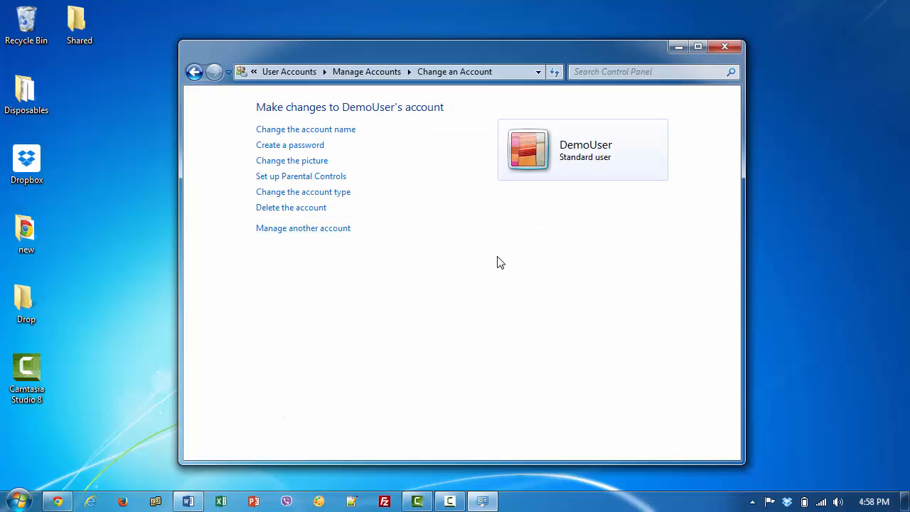
click(308, 147)
click(351, 249)
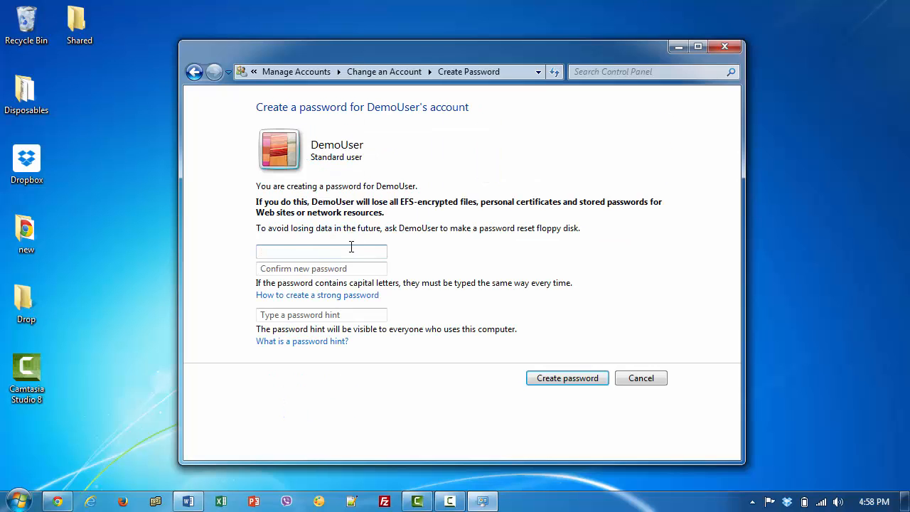
text(123456)
key(Tab)
text(1)
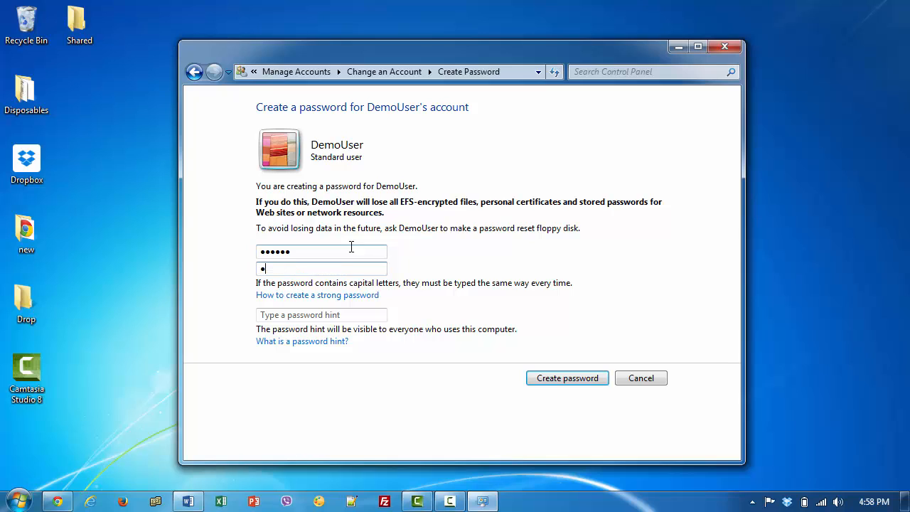
key(Tab)
key(Tab)
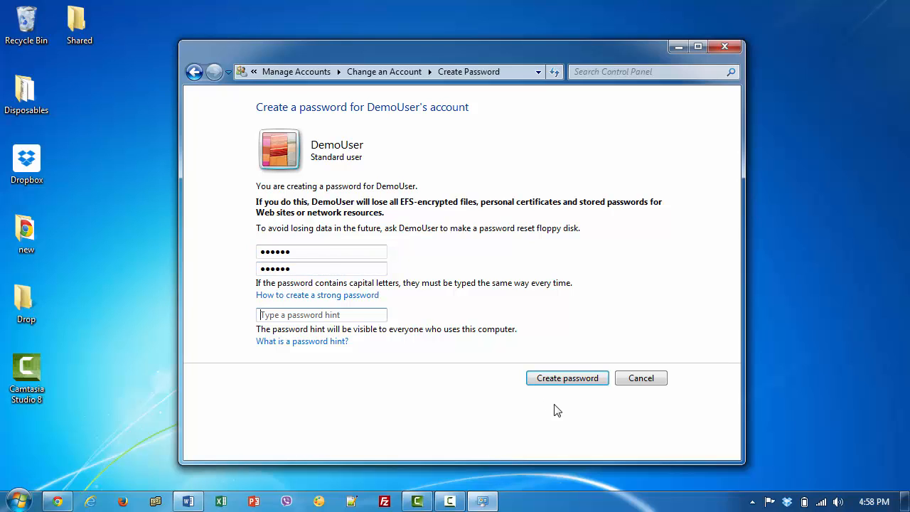
click(574, 384)
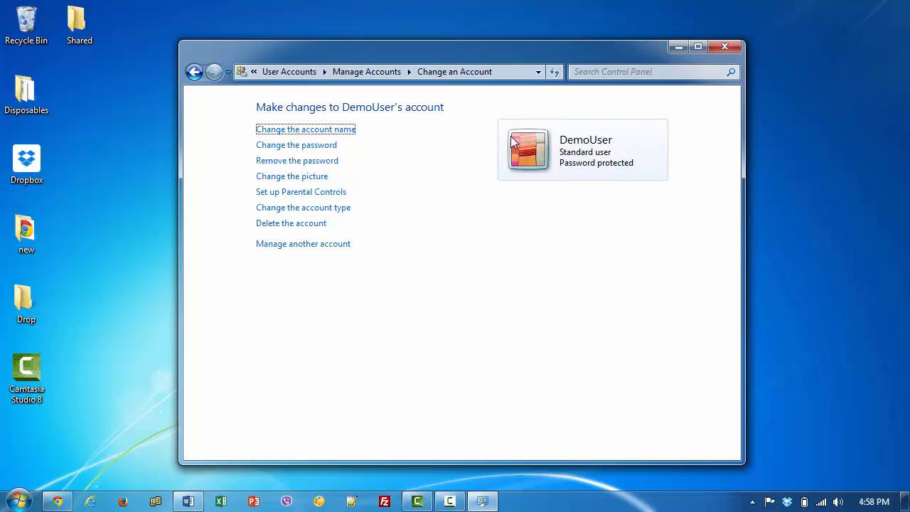
click(724, 47)
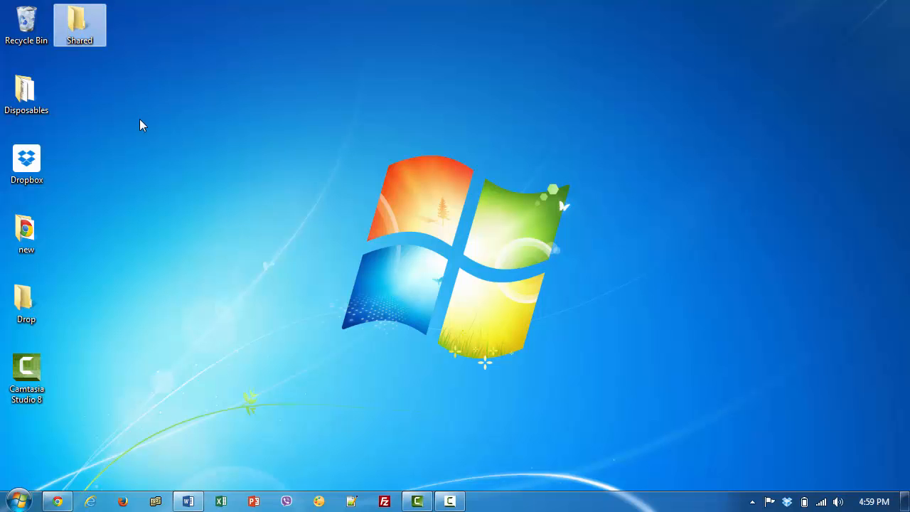
Add DemoUser to the Shared folder's Share with > Specific people list
right_click(89, 40)
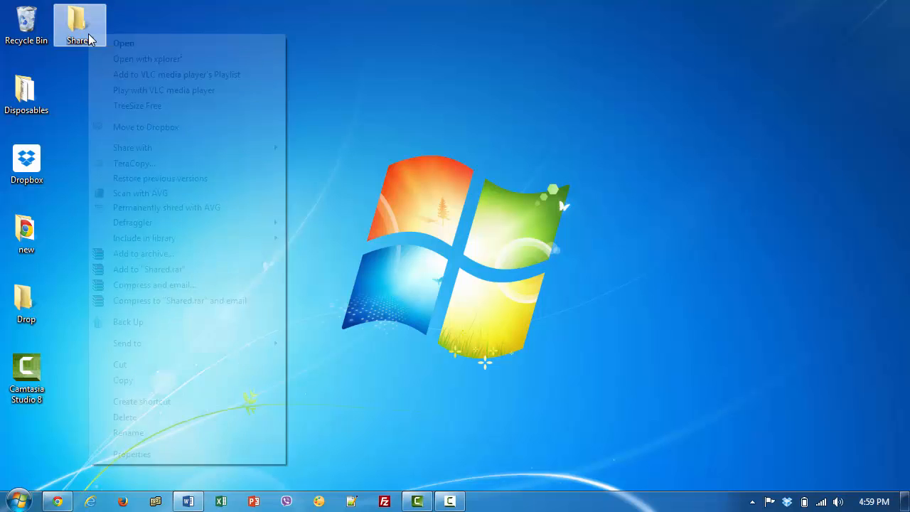
mouse_move(147, 152)
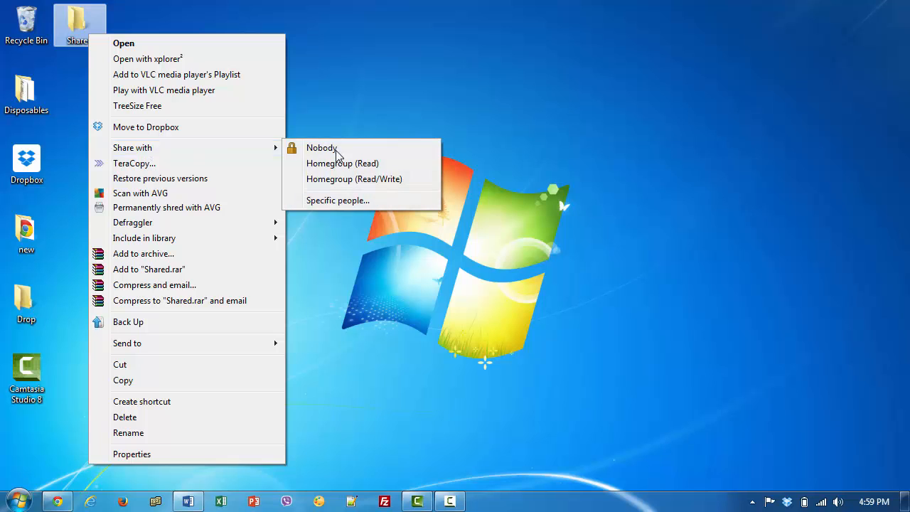
click(338, 201)
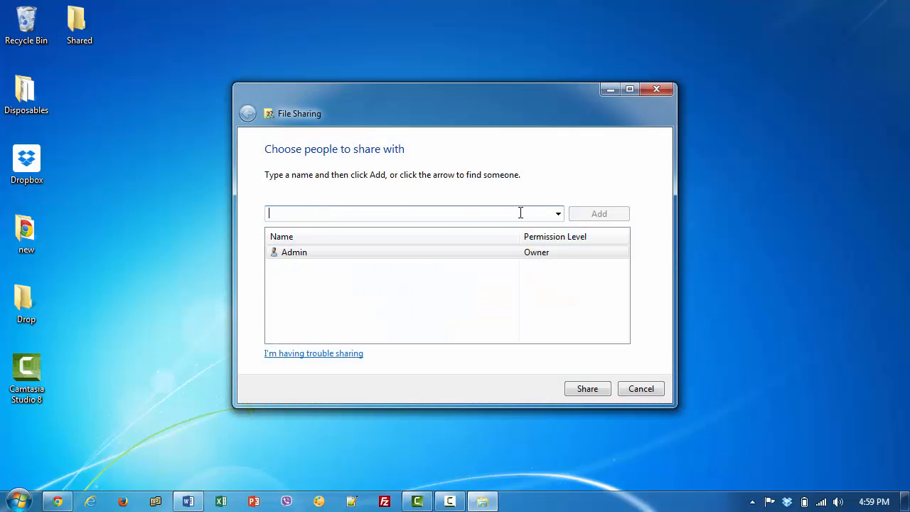
text(Demo)
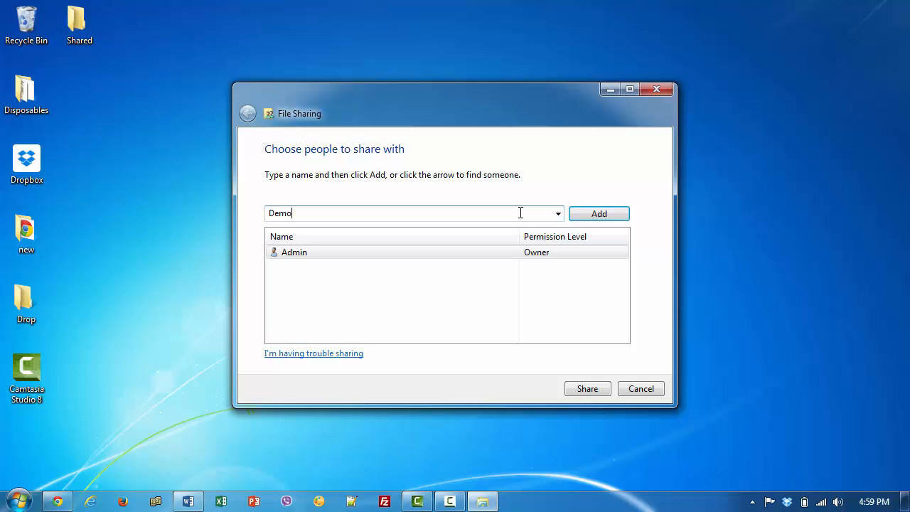
text(User)
click(600, 214)
Set DemoUser's permission to Read/Write, share the folder, and close the confirmation
click(530, 269)
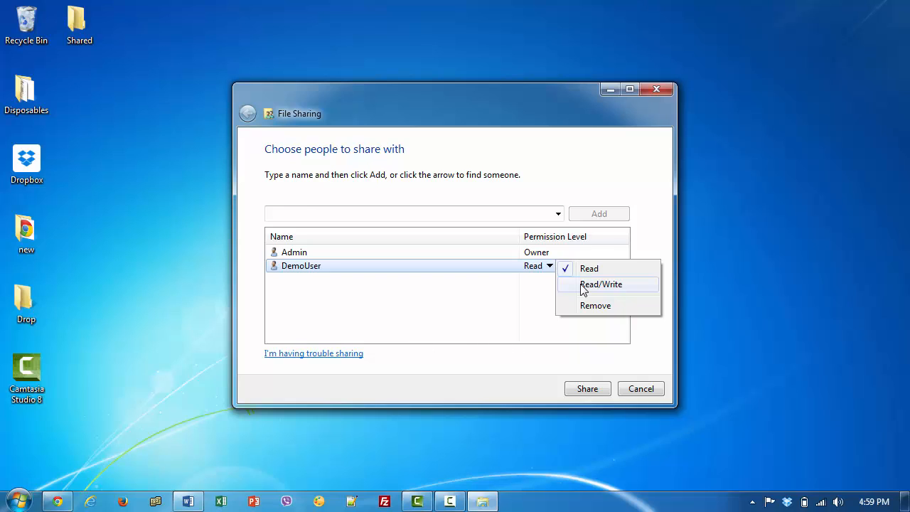
click(583, 286)
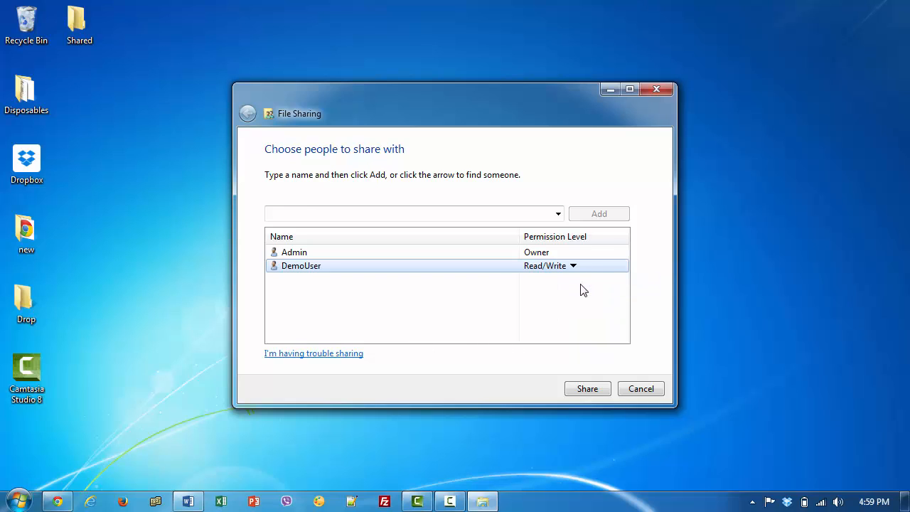
click(587, 388)
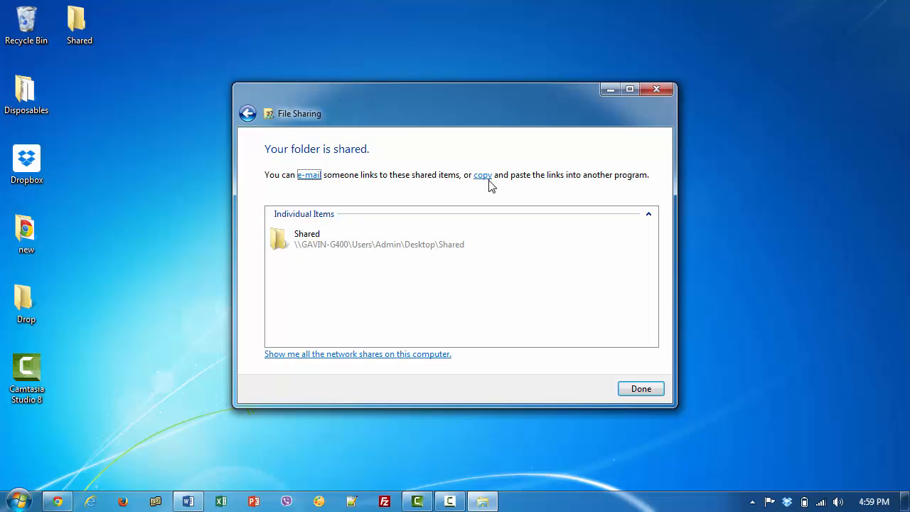
click(639, 389)
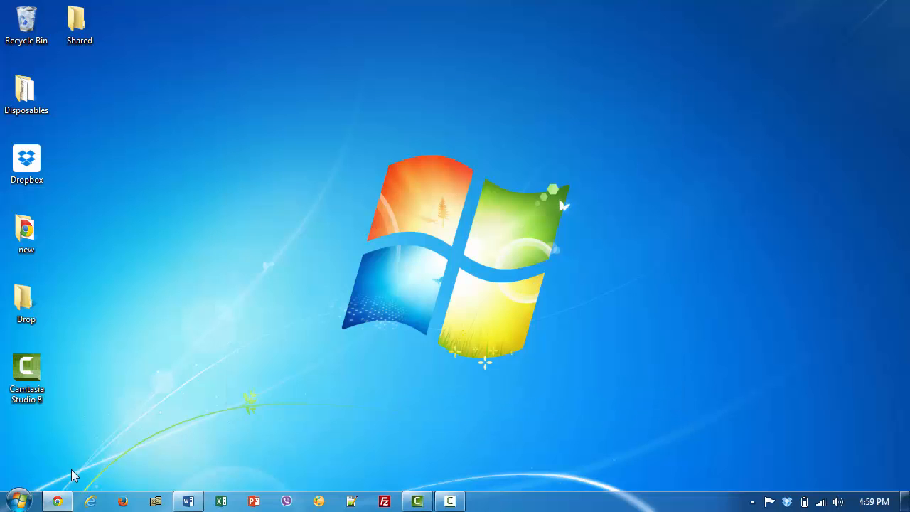
Open Computer's System Properties and the computer name change dialog showing workgroup AL-WORK
click(18, 498)
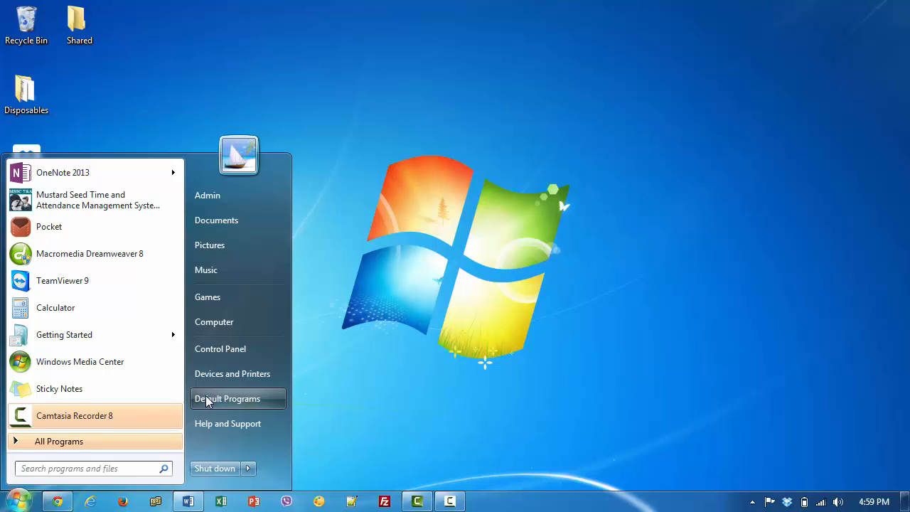
right_click(224, 323)
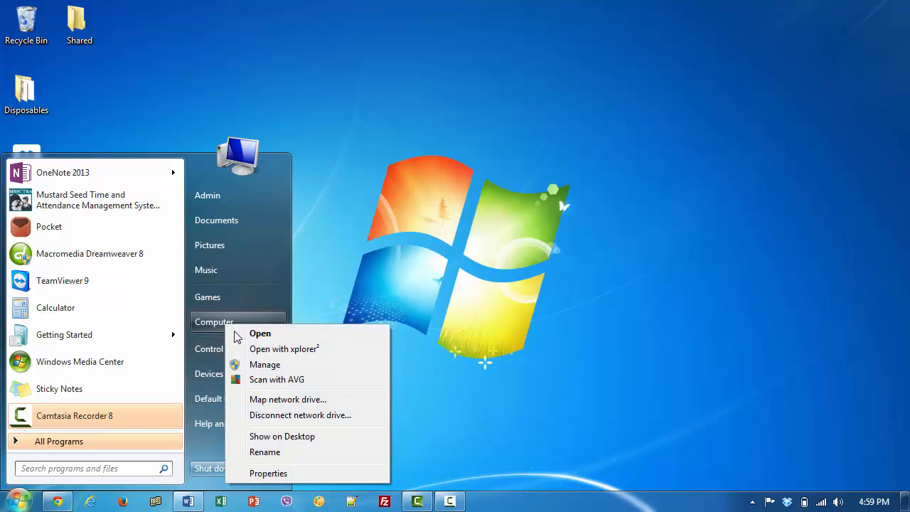
click(258, 475)
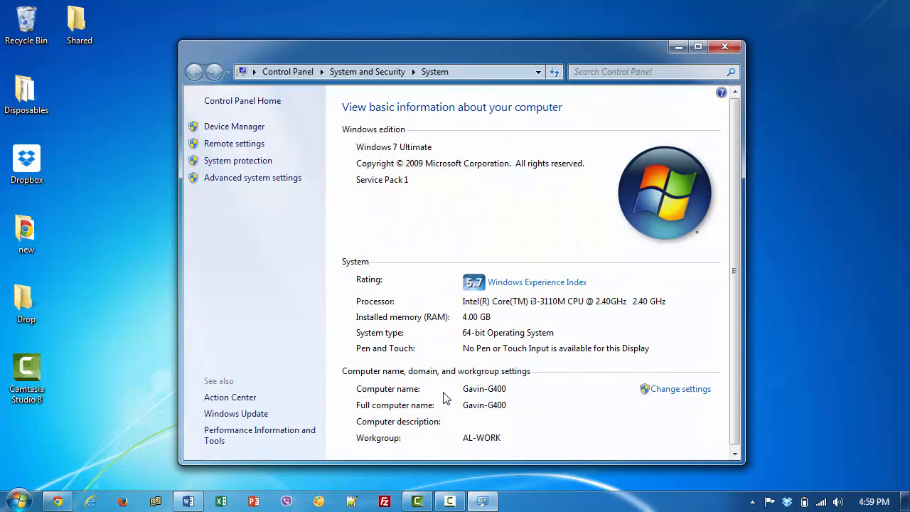
click(679, 389)
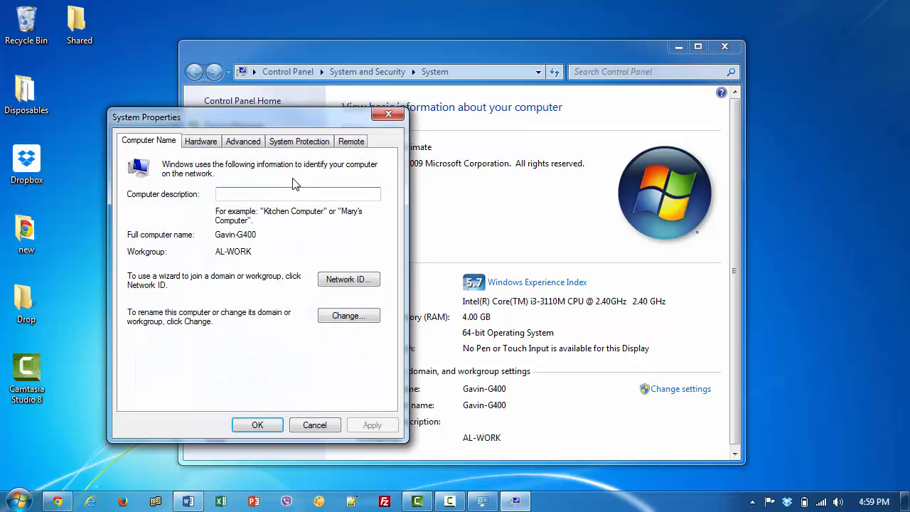
click(348, 316)
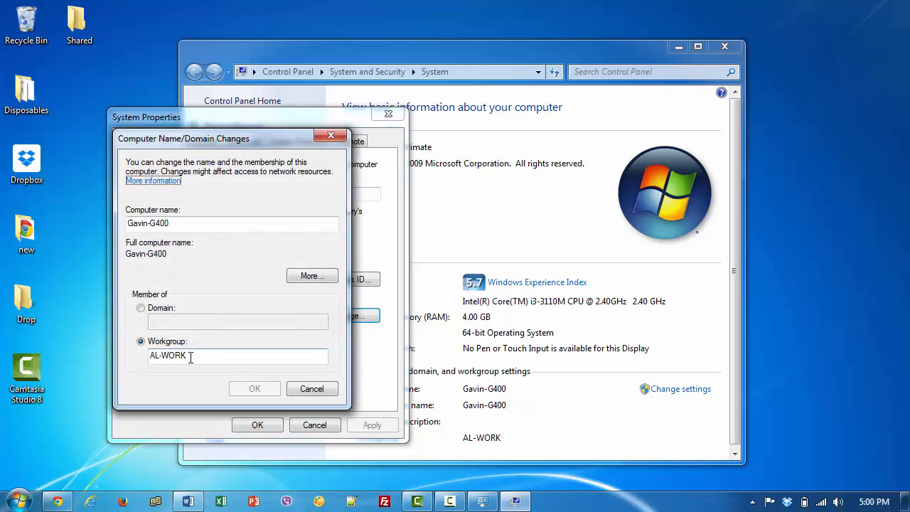
Highlight the AL-WORK workgroup name, then cancel unchanged and close System Properties
drag(203, 358, 154, 356)
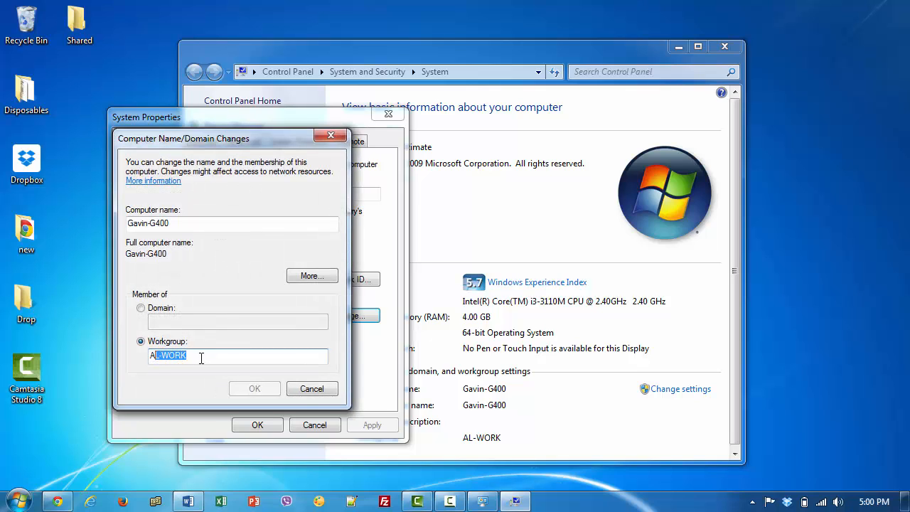
click(202, 357)
drag(210, 355, 137, 360)
click(217, 359)
drag(218, 360, 138, 359)
click(203, 356)
drag(250, 359, 146, 361)
click(310, 388)
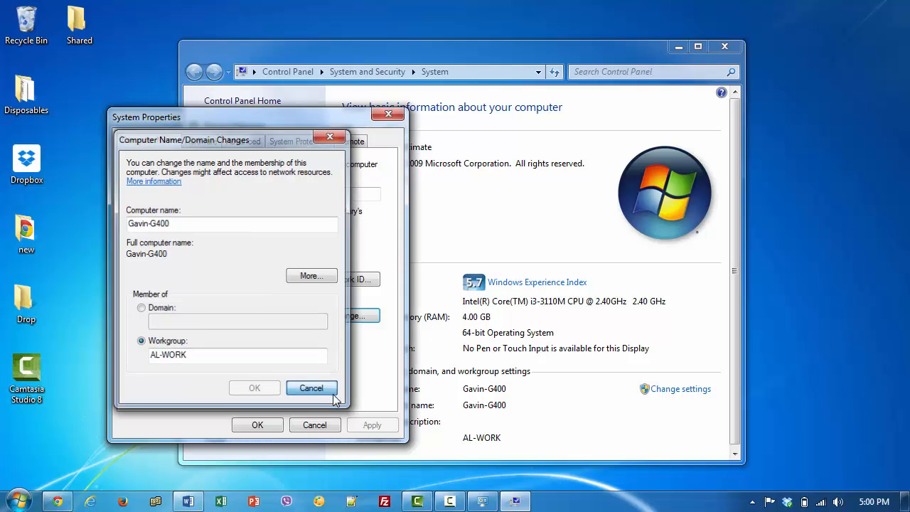
click(315, 425)
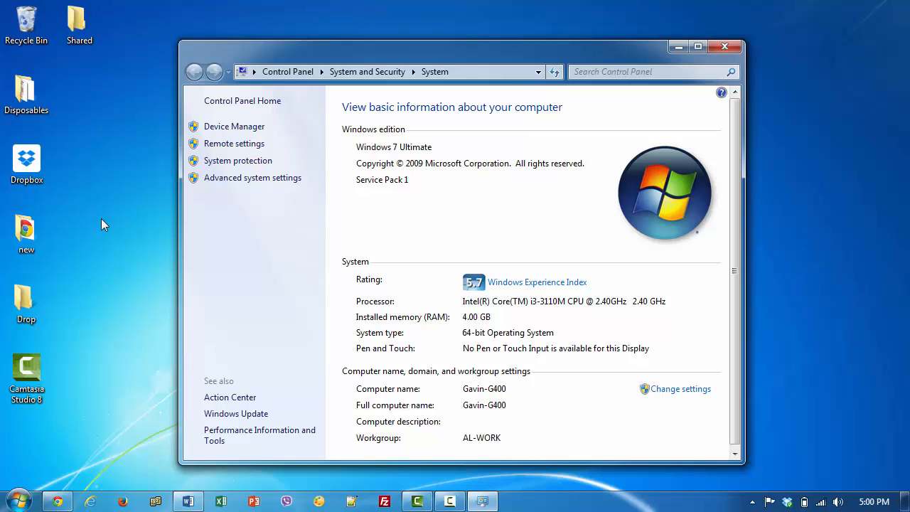
click(69, 27)
Open the Shared folder's Properties Sharing tab, review DemoUser's Read/Write level, and cancel unchanged
right_click(79, 37)
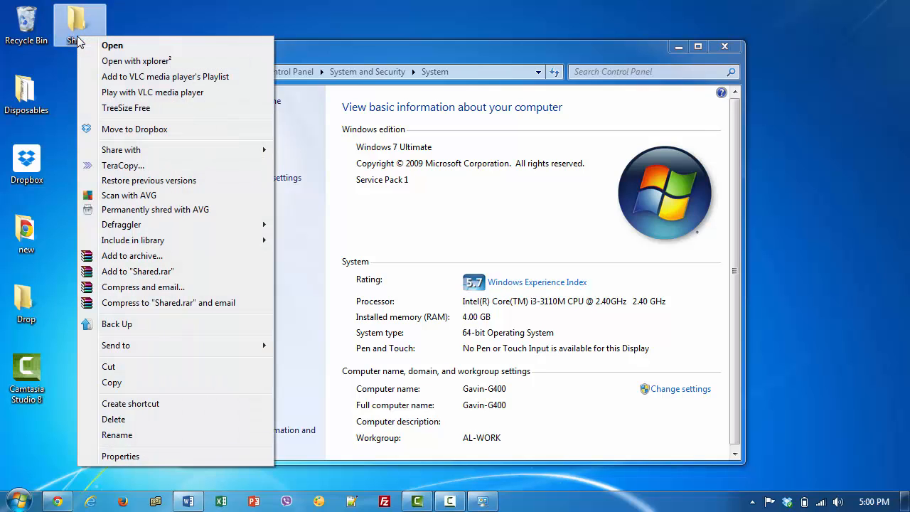
mouse_move(150, 153)
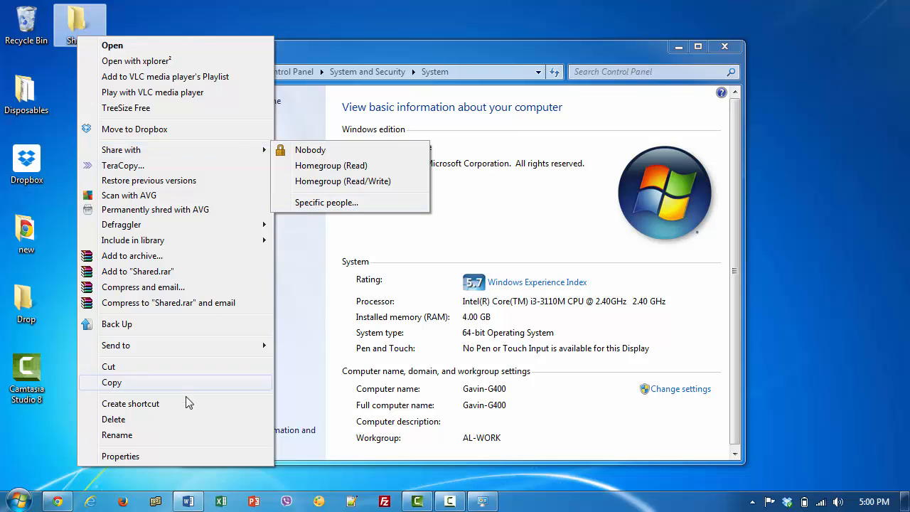
click(181, 455)
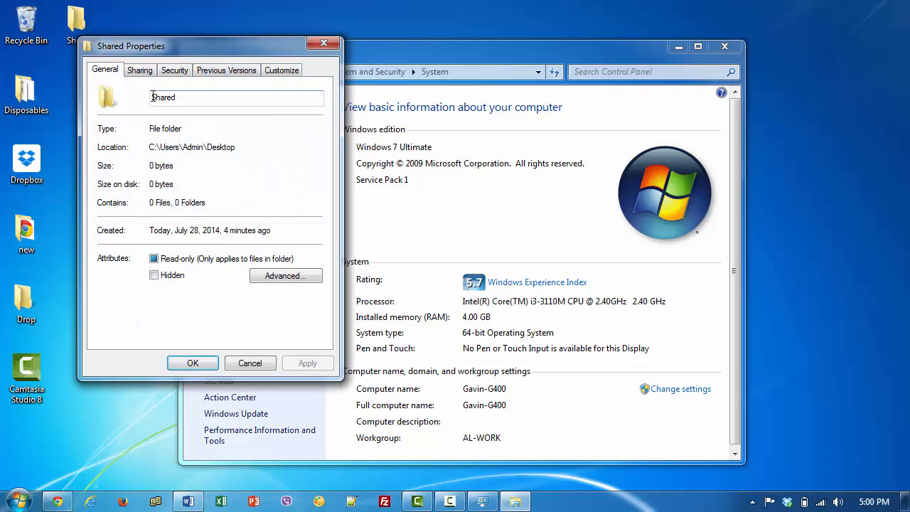
click(140, 70)
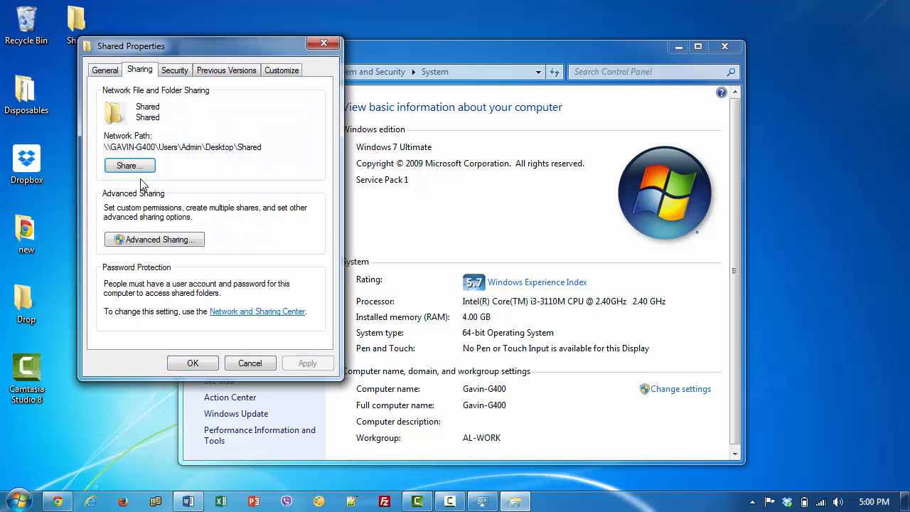
click(130, 165)
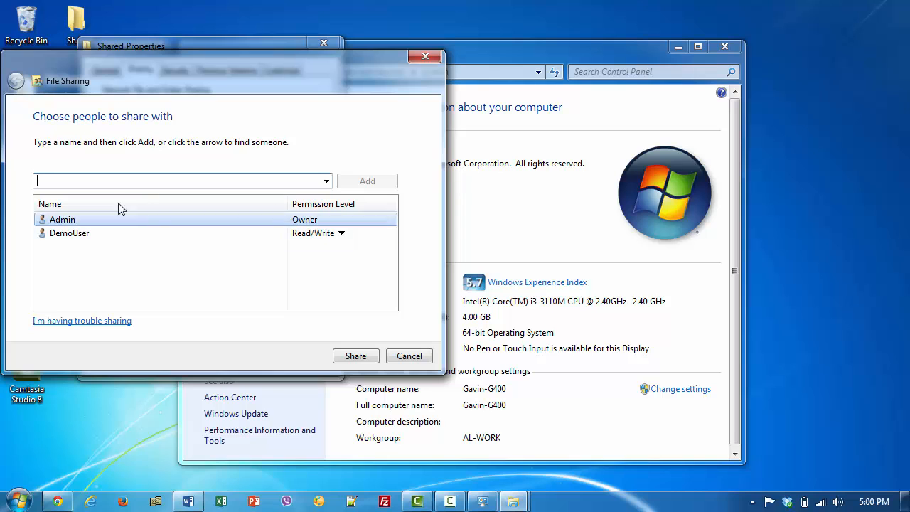
click(340, 233)
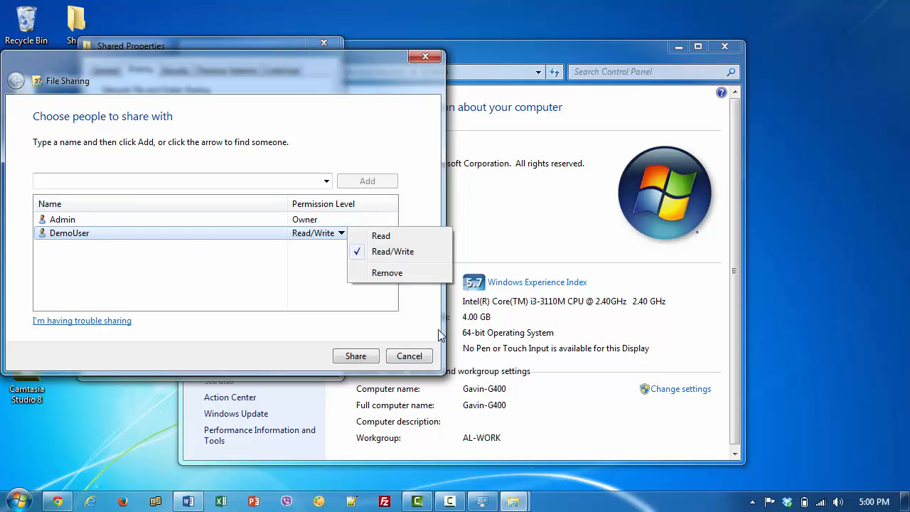
click(409, 355)
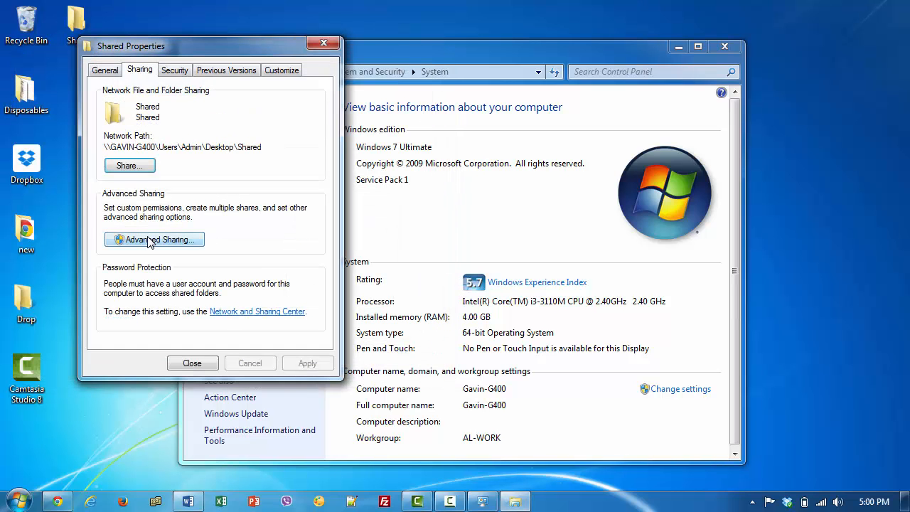
Enable 'Share this folder' in Advanced Sharing with share name Shared
click(149, 242)
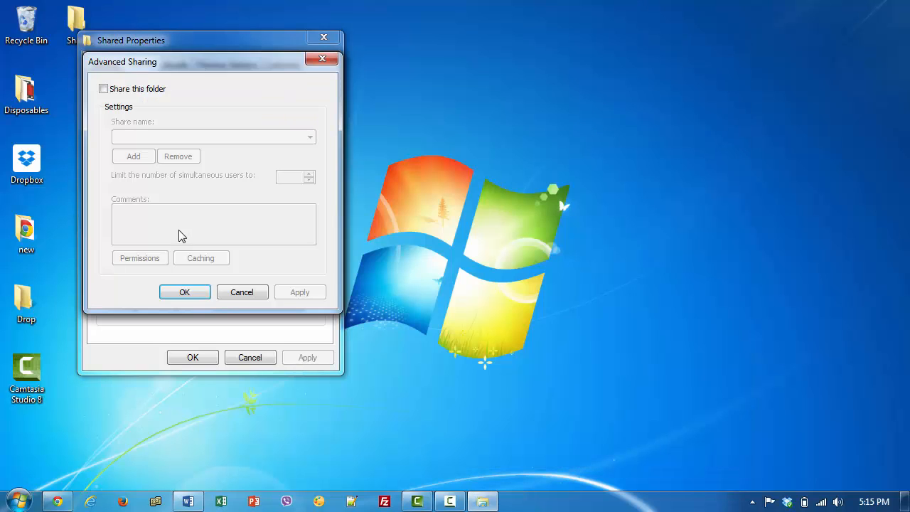
click(125, 96)
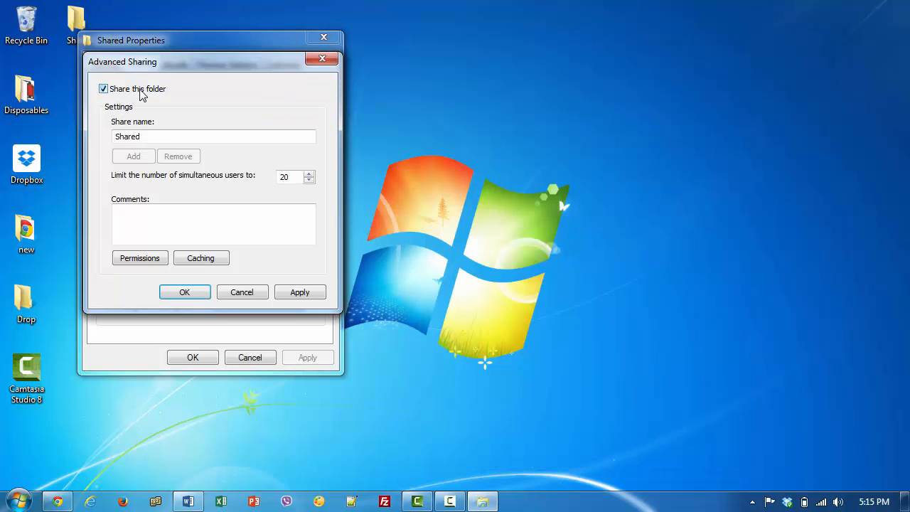
click(152, 136)
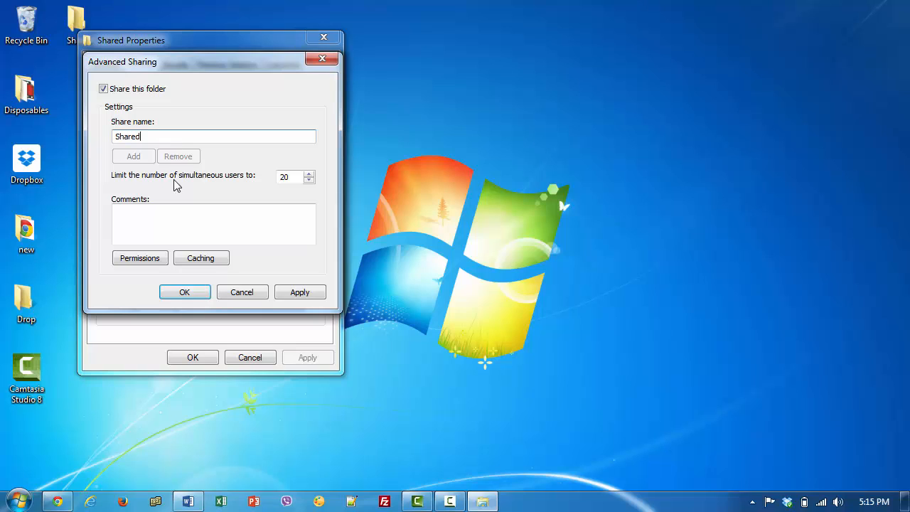
Add DemoUser to the share permissions list, resolving the name with Check Names
click(161, 259)
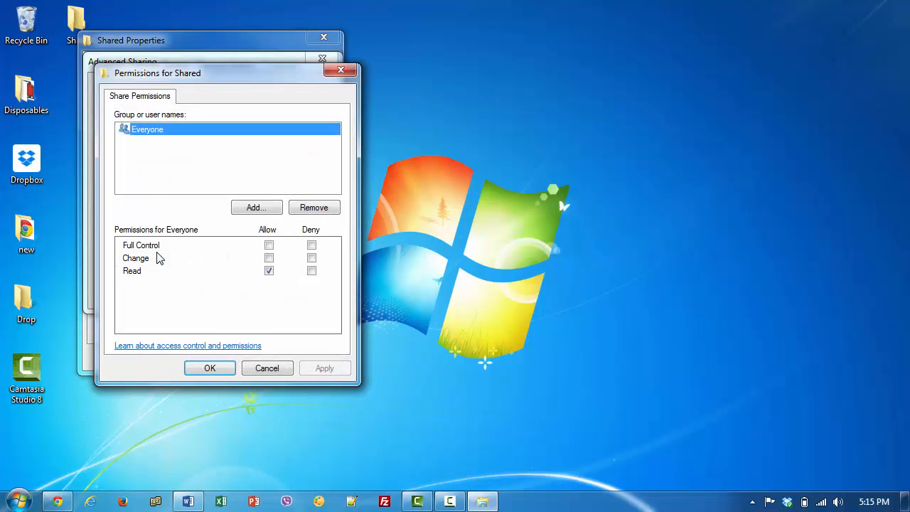
click(253, 207)
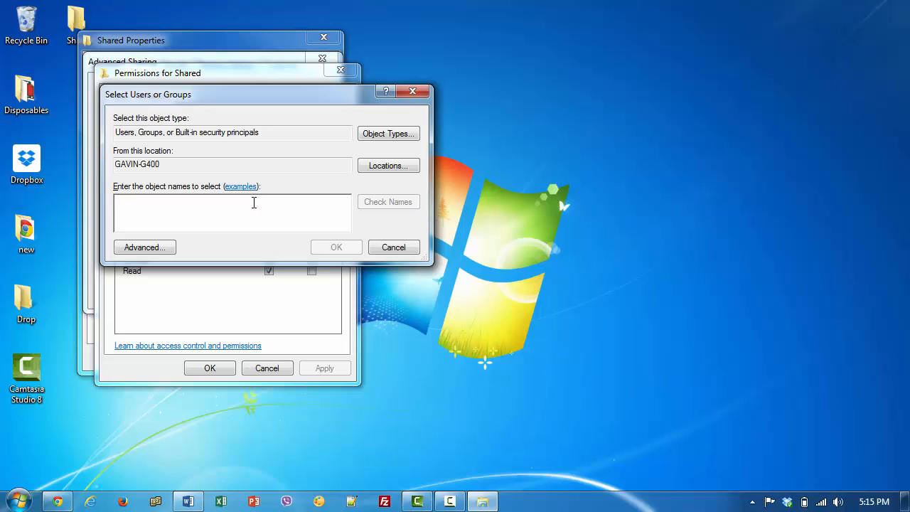
text(DemoUser)
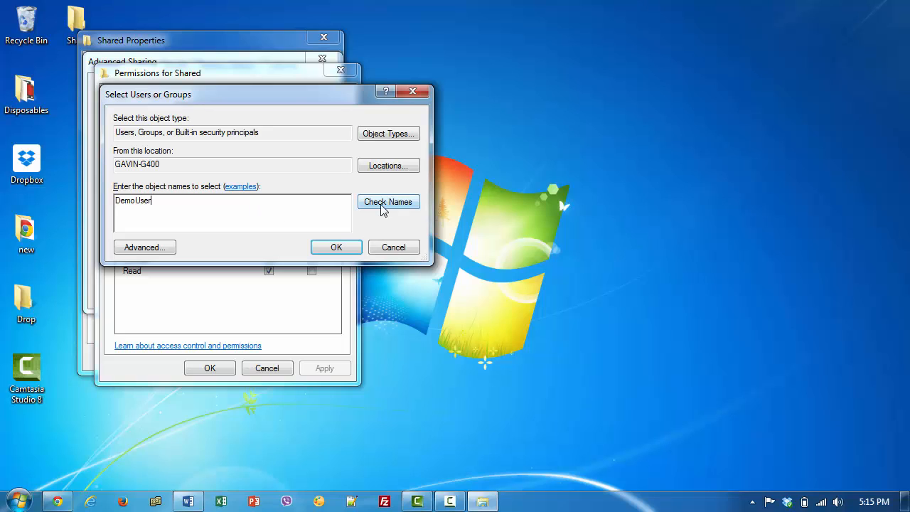
click(384, 204)
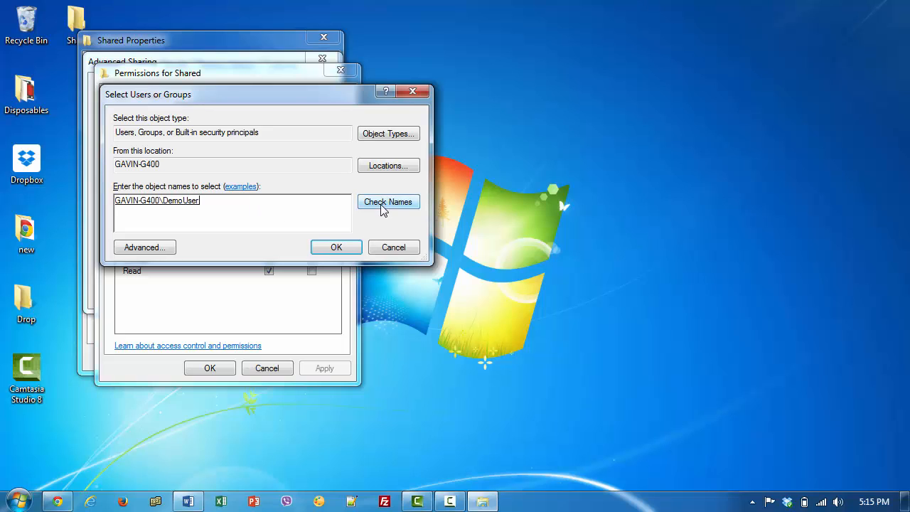
click(342, 248)
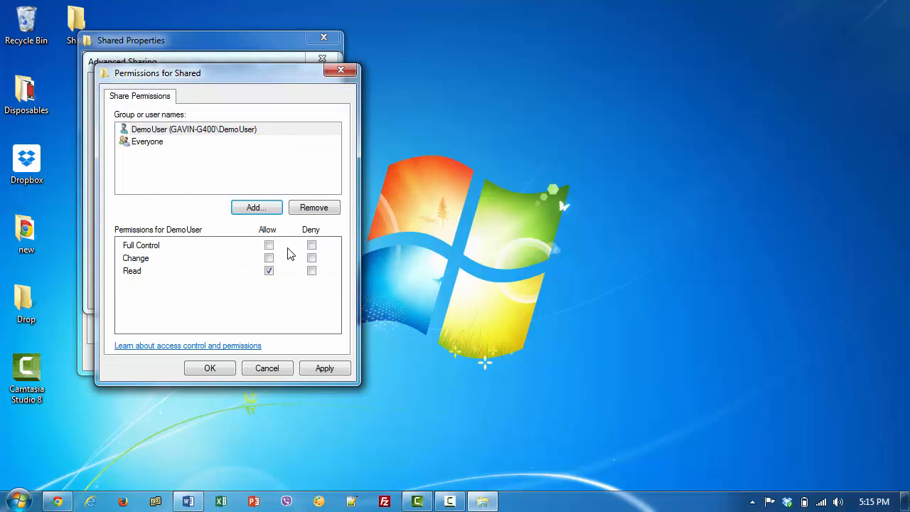
Allow DemoUser Full Control, Change and Read, then apply and confirm the sharing settings
click(270, 245)
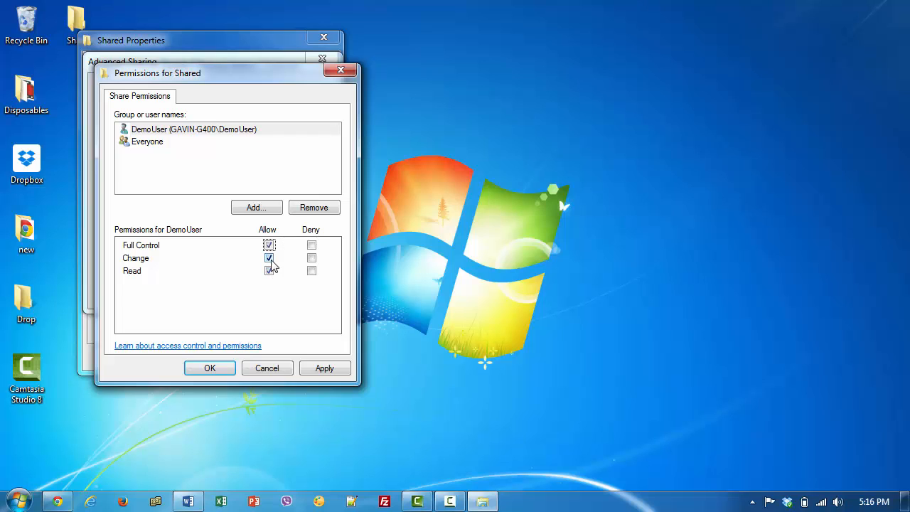
click(270, 259)
click(270, 259)
click(269, 259)
click(269, 259)
click(268, 245)
click(329, 370)
click(218, 367)
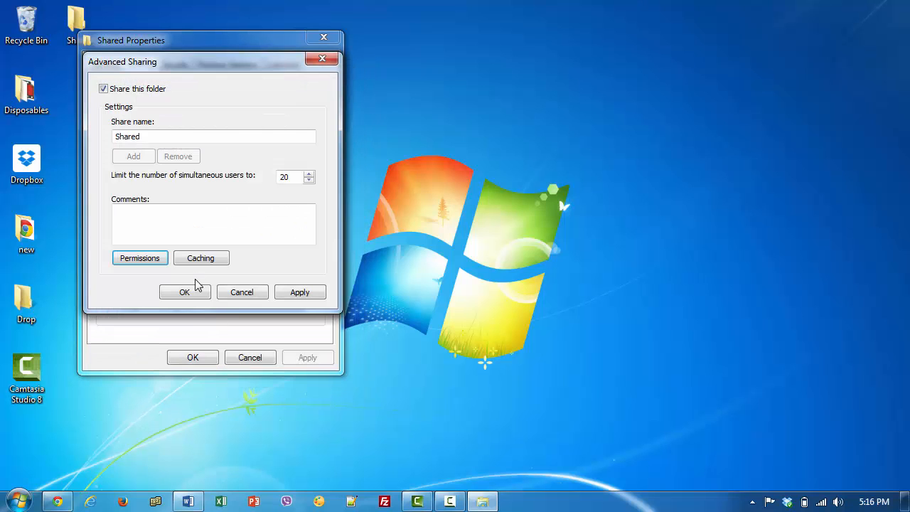
click(198, 300)
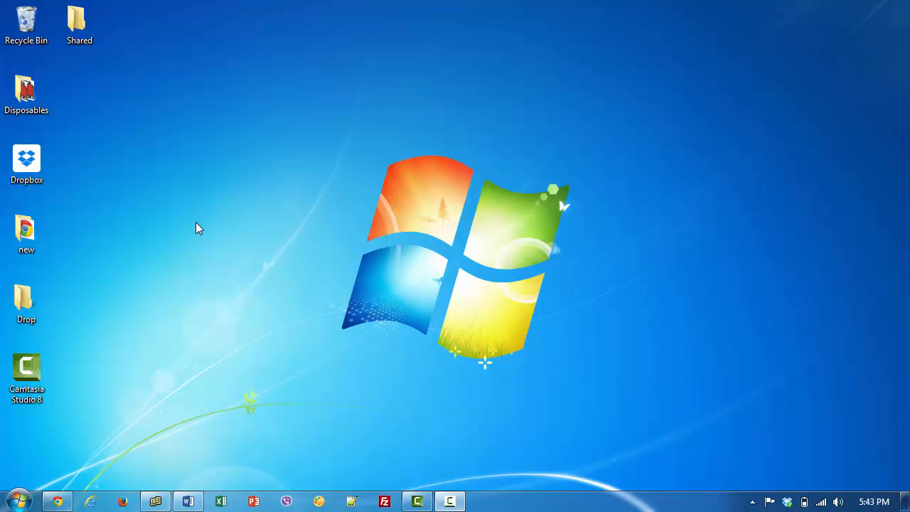
Open \\gavin-g400\Shared from Start search to view the empty network share
key(super)
text(\\g)
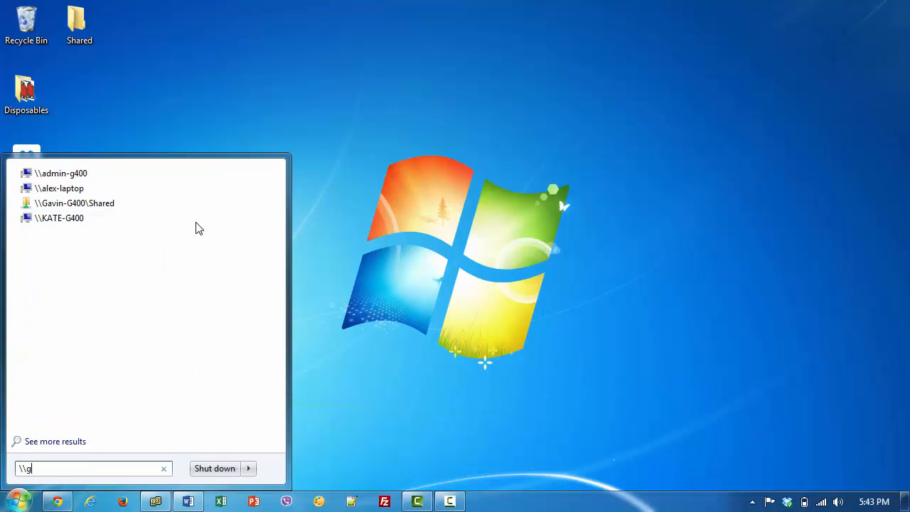
text(avin-)
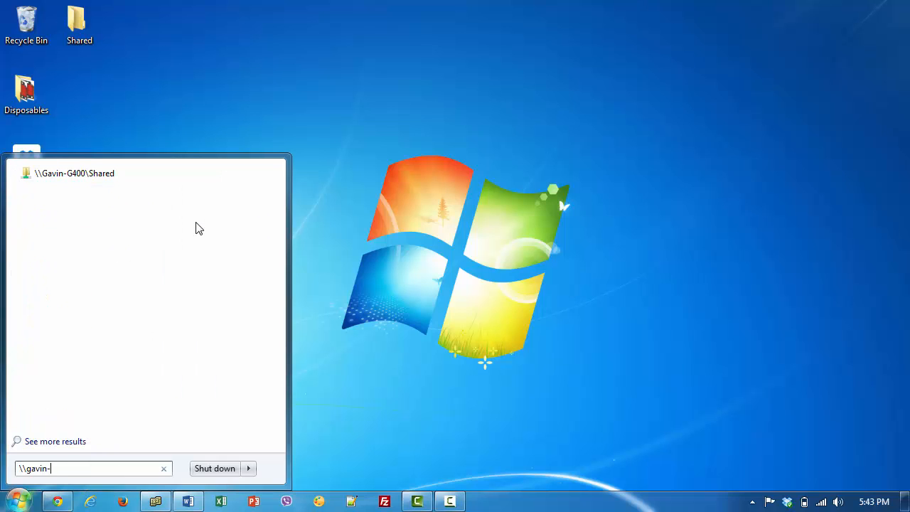
text(g400\)
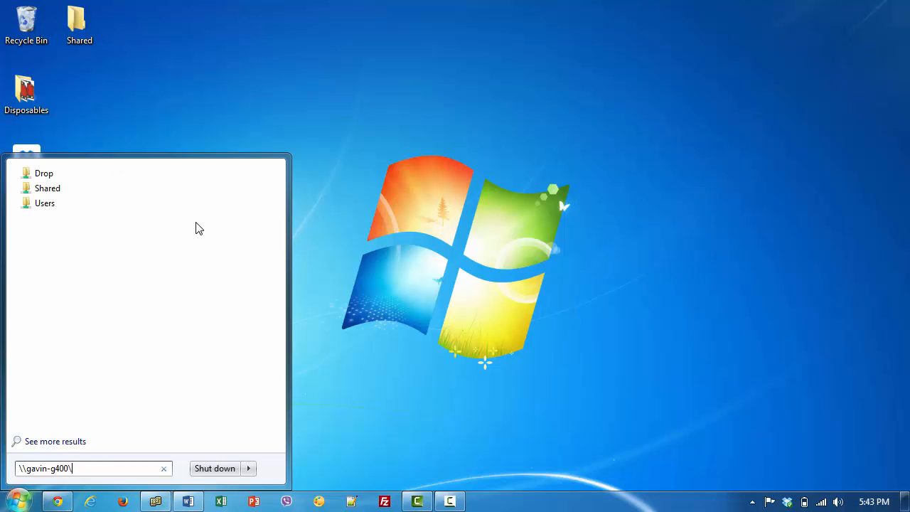
text(Shared)
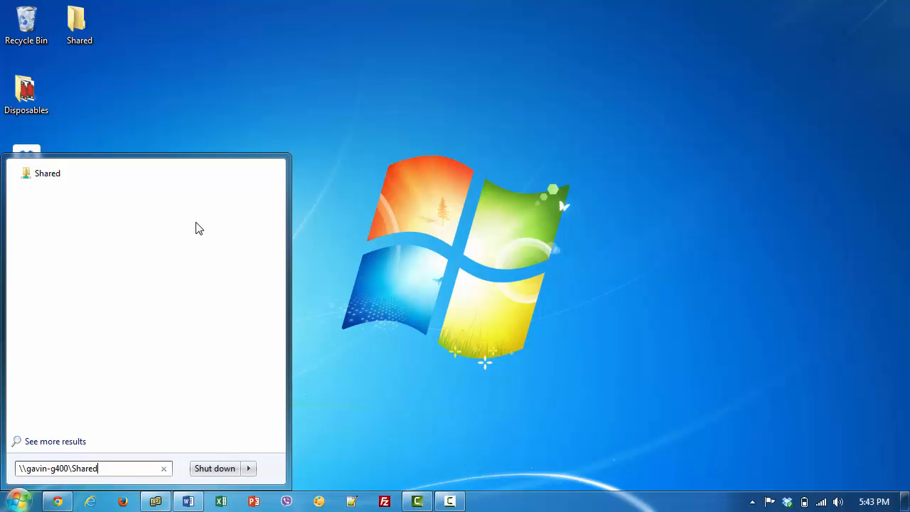
key(Return)
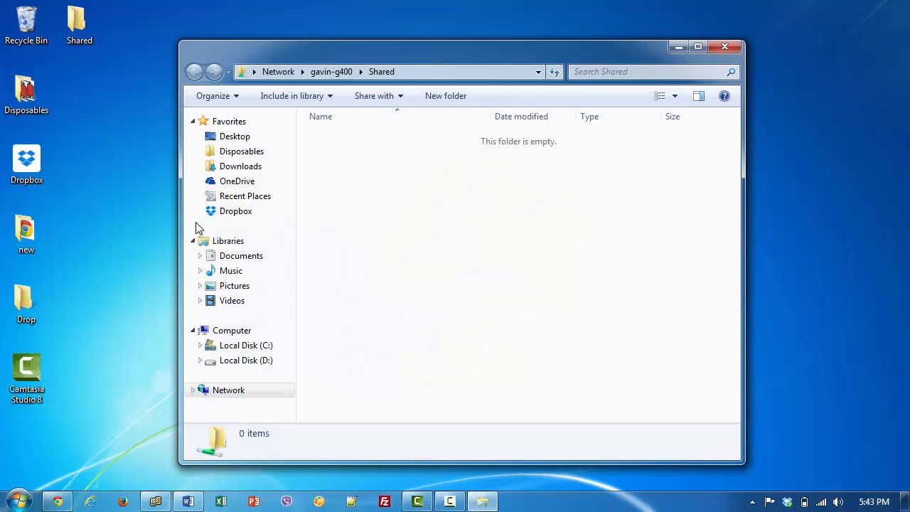